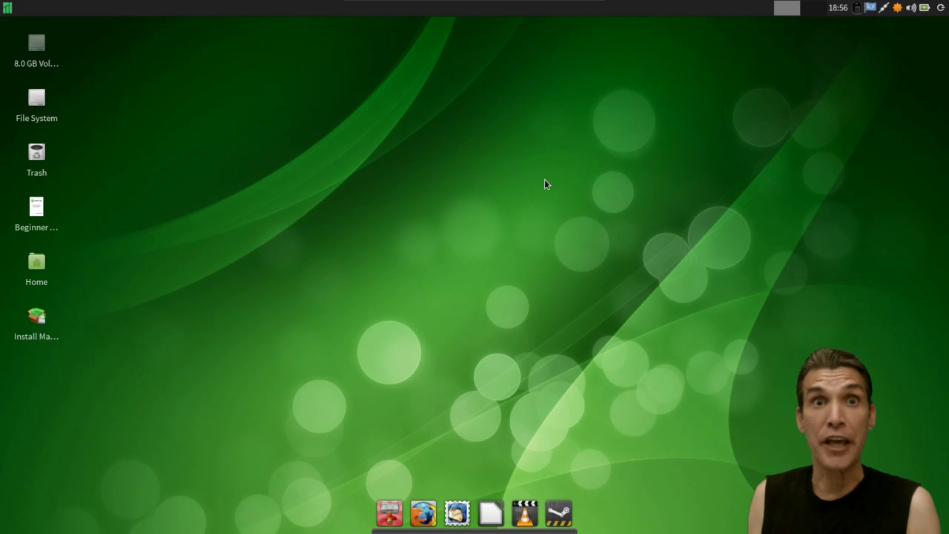
# Launch the Manjaro installer, keep English (United States), choose an eastern US timezone and accept the English (US) keyboard layout
pyautogui.click(42, 321)
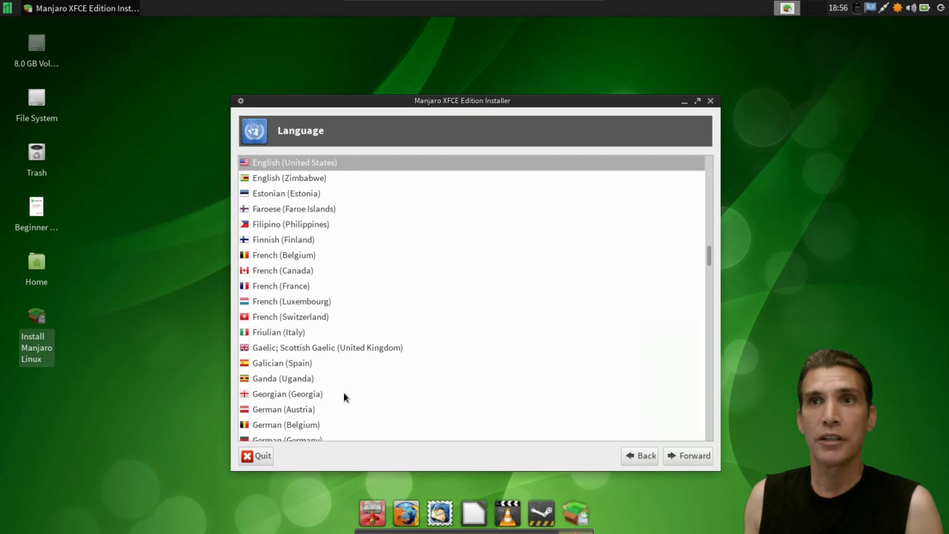
pyautogui.click(697, 458)
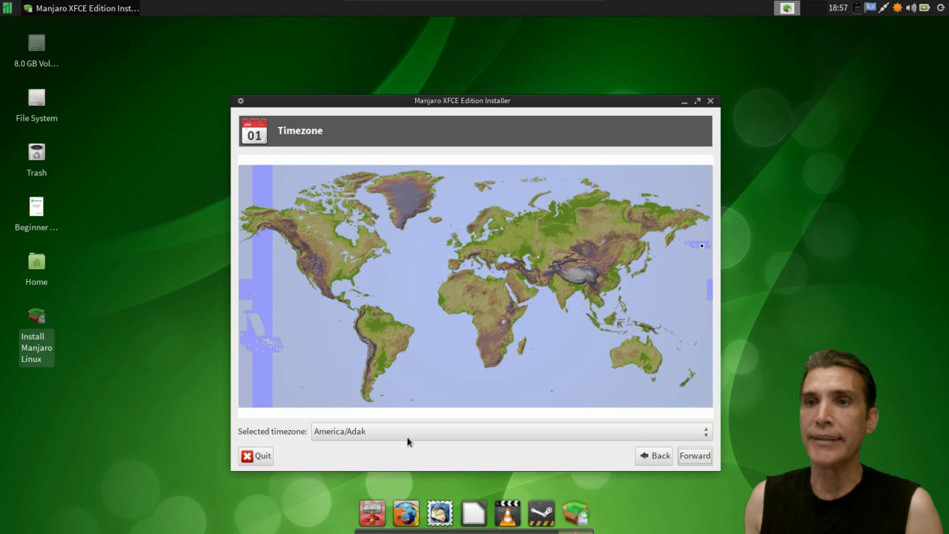
pyautogui.scroll(10, 703, 430)
pyautogui.click(703, 433)
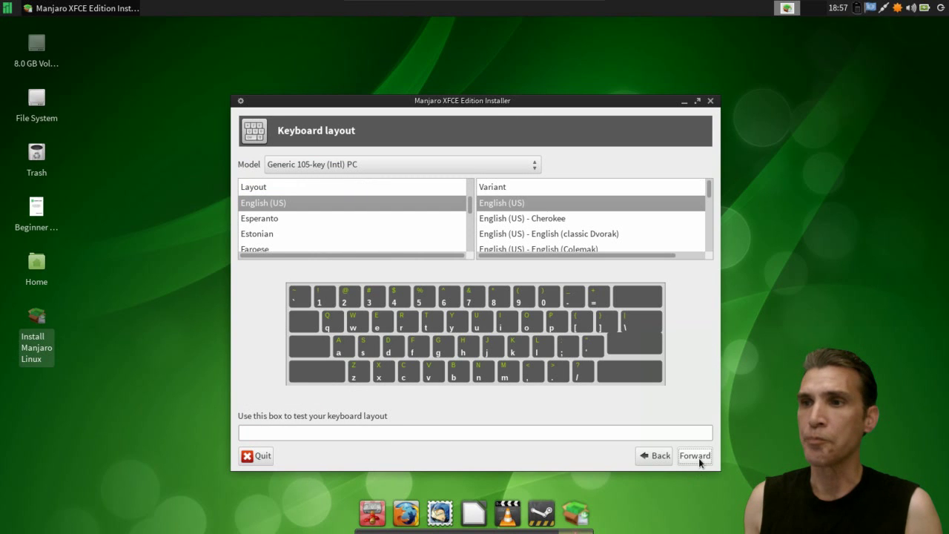
pyautogui.click(699, 457)
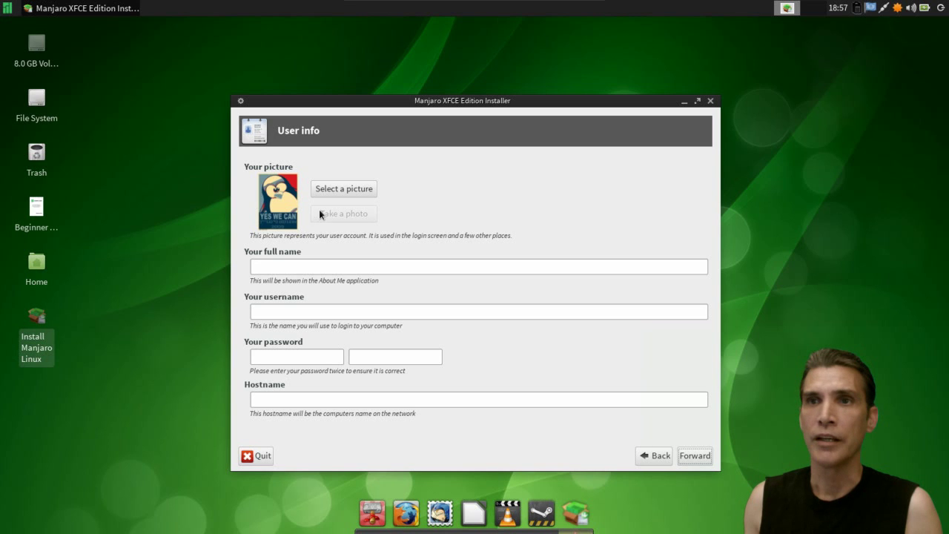
# Set the Mona Lisa tux face as the account picture
pyautogui.click(341, 190)
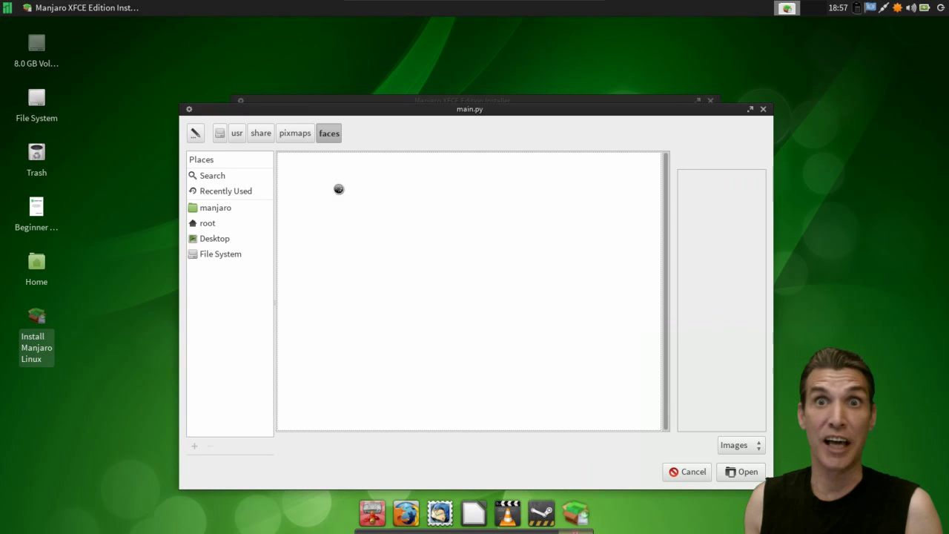
pyautogui.scroll(-5, 360, 261)
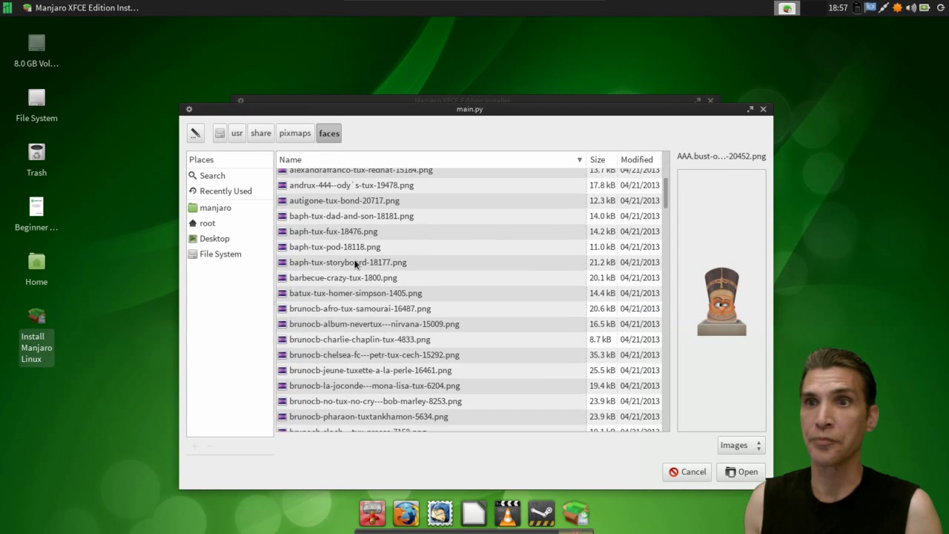
pyautogui.click(341, 308)
pyautogui.press('Down')
pyautogui.press('Down')
pyautogui.press('Down')
pyautogui.press('Down')
pyautogui.press('Down')
pyautogui.press('Down')
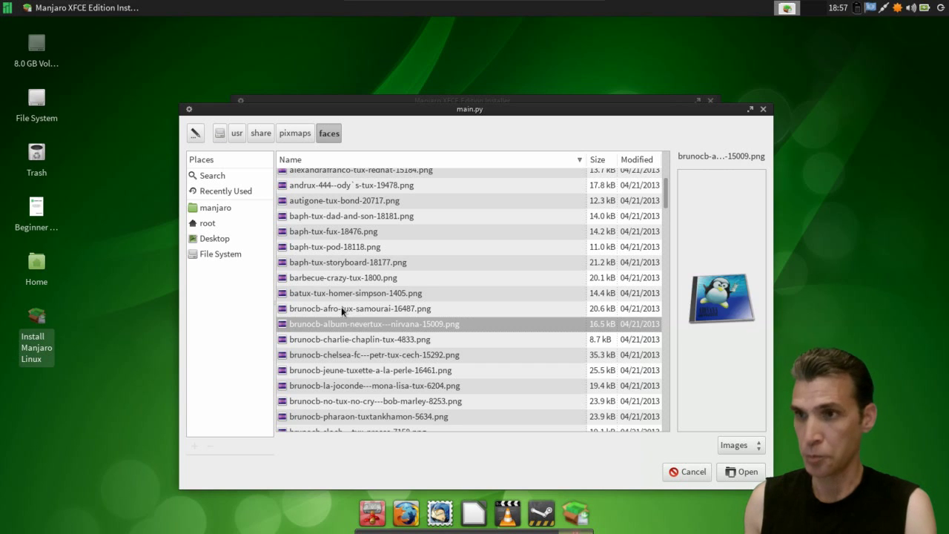
pyautogui.press('Up')
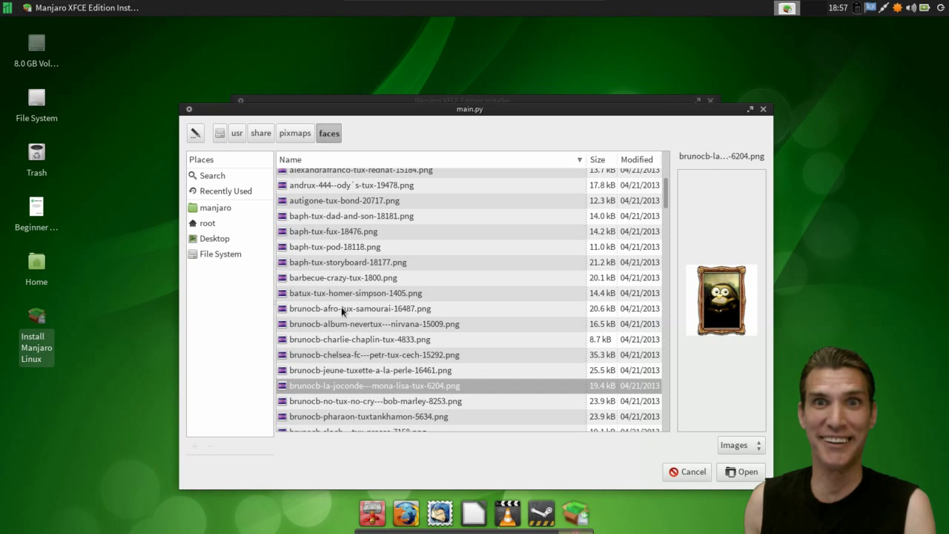
pyautogui.click(743, 472)
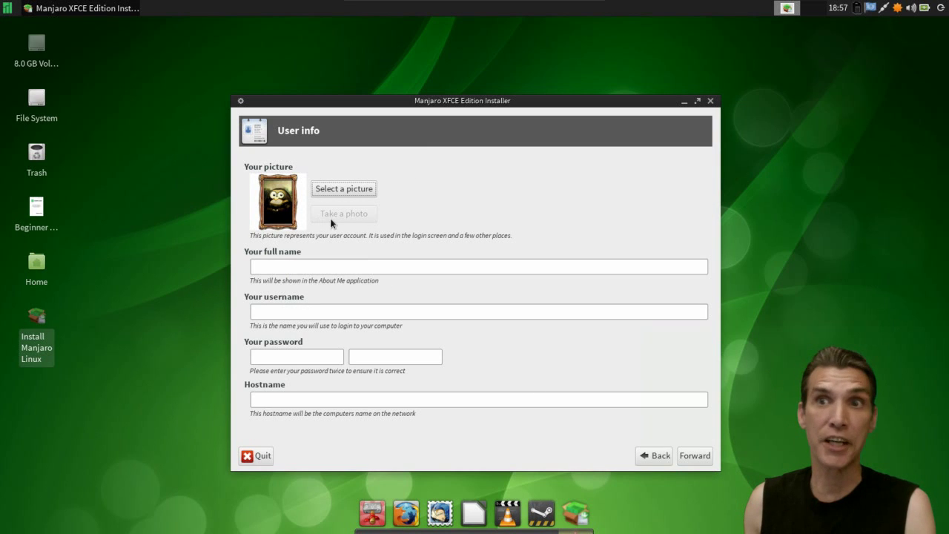
# Enter the user's full name, the password twice and hostname vb, then continue
pyautogui.click(308, 269)
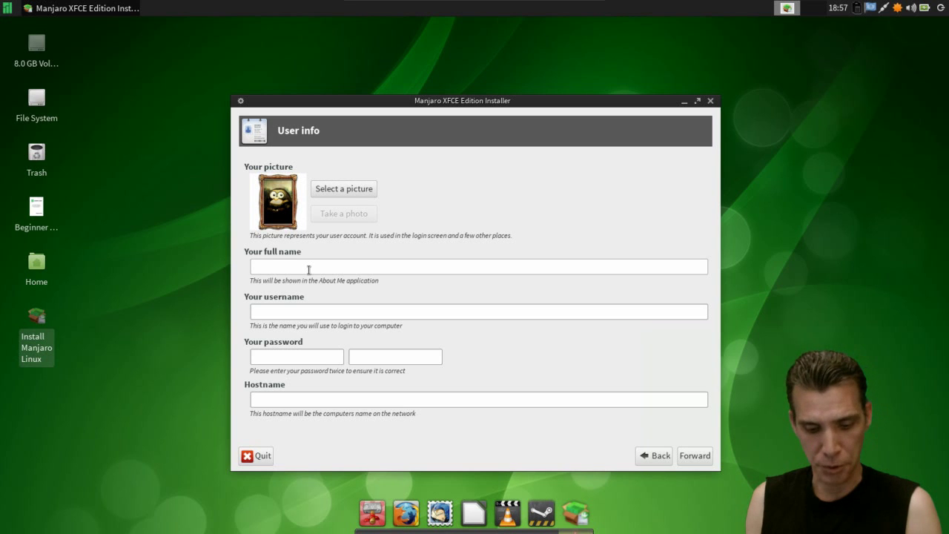
pyautogui.write('Spatry')
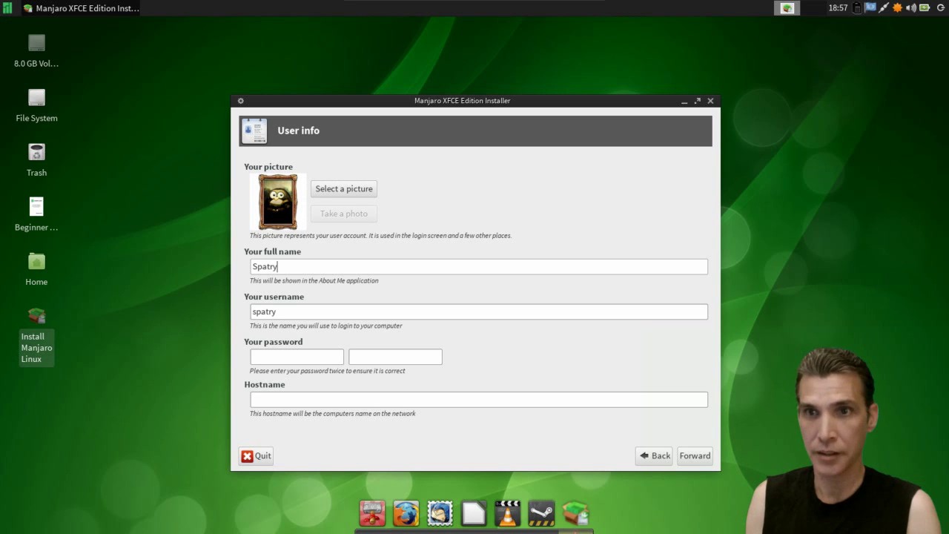
pyautogui.press('Tab')
pyautogui.press('Tab')
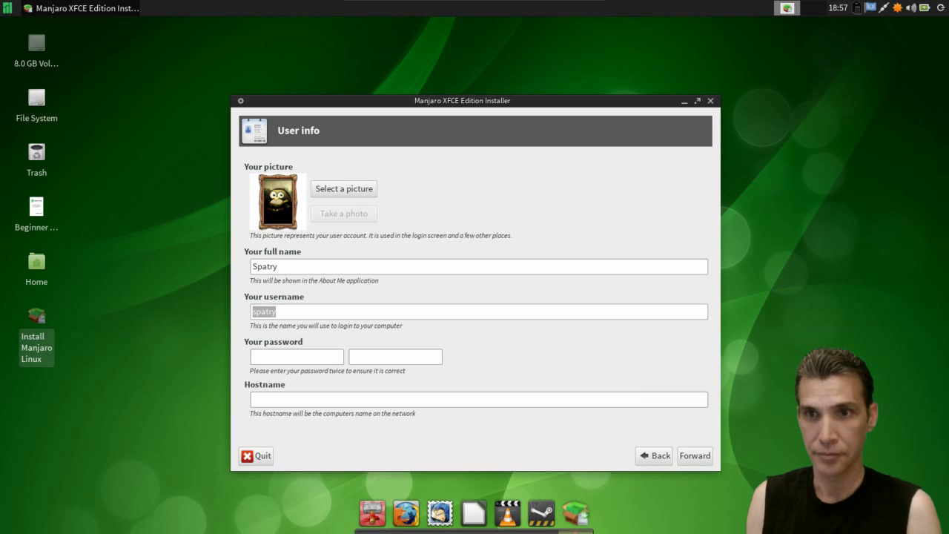
pyautogui.write('******')
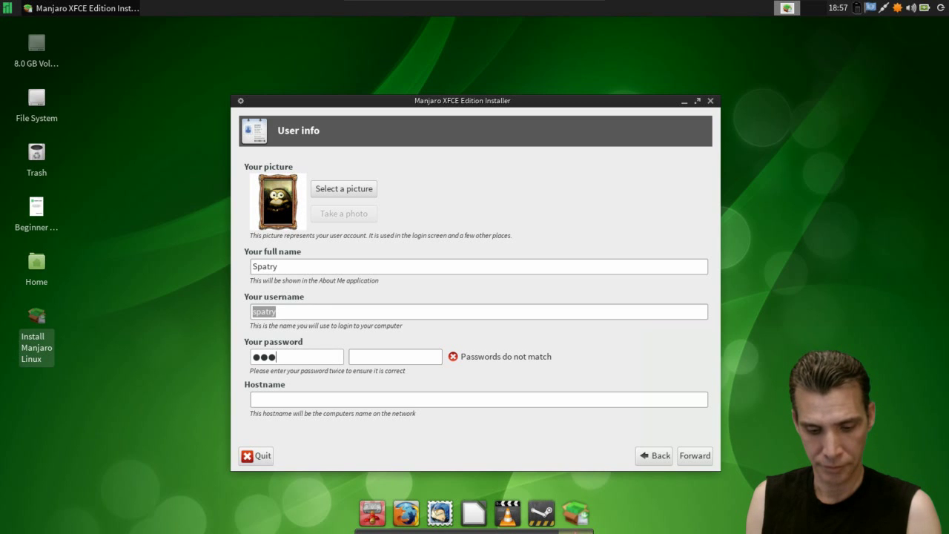
pyautogui.press('Tab')
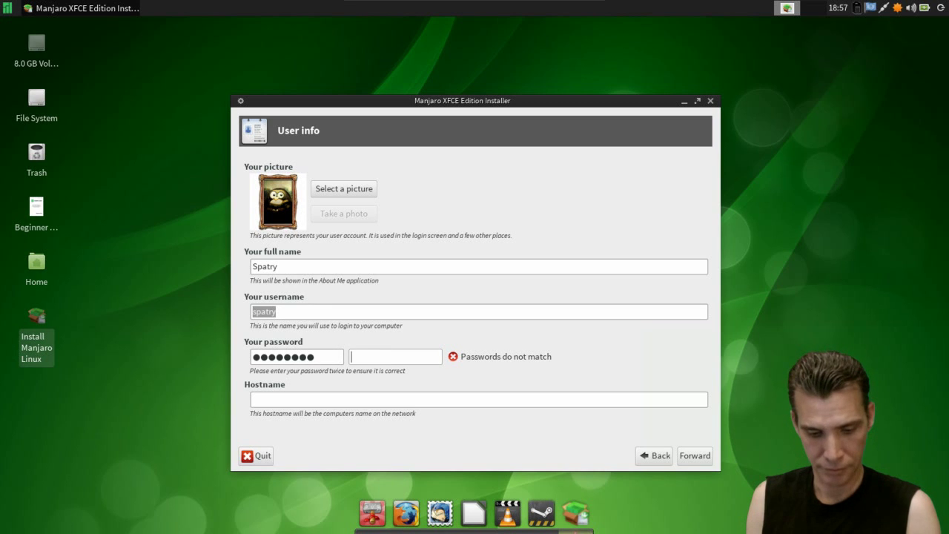
pyautogui.write('********')
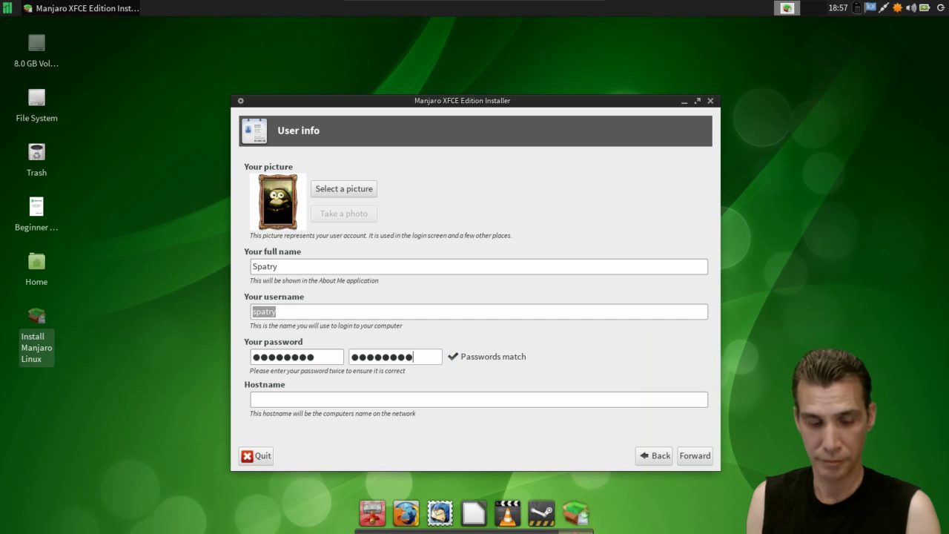
pyautogui.click(253, 399)
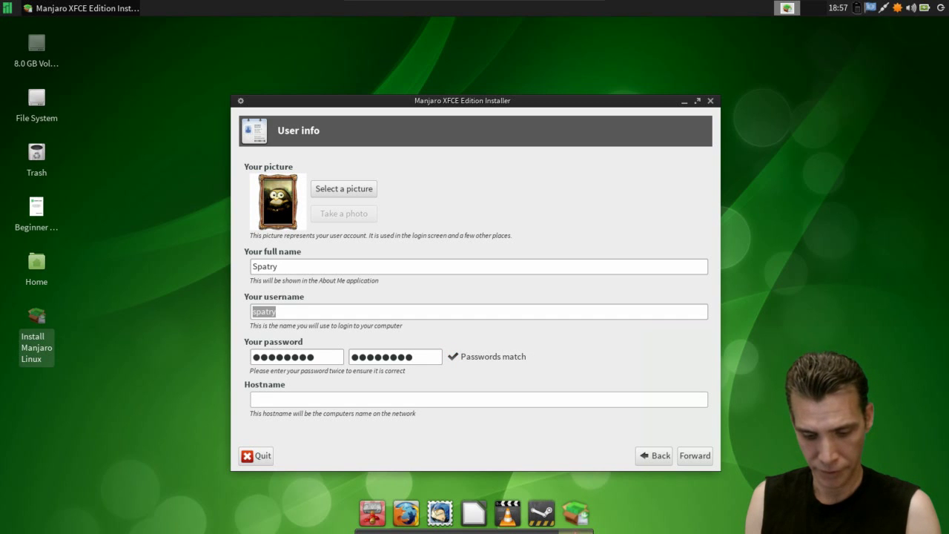
pyautogui.write('vb')
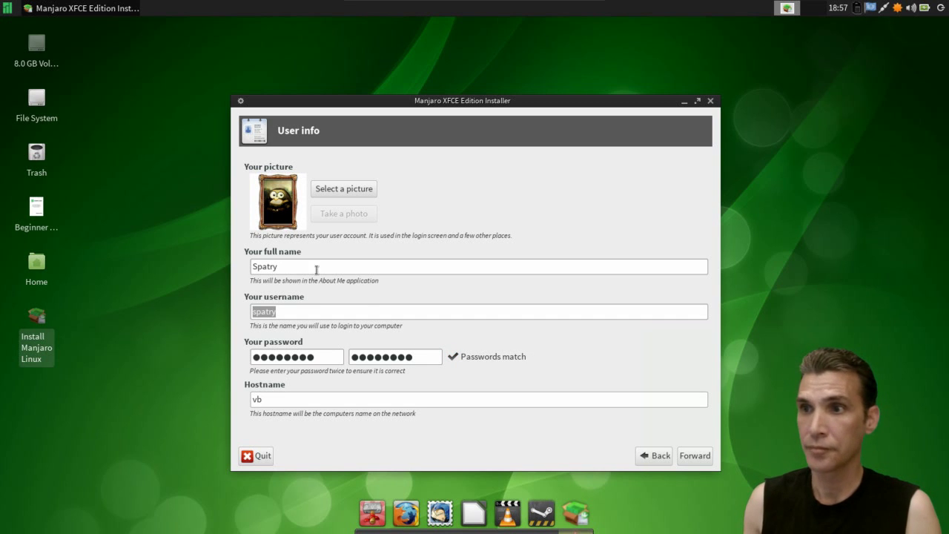
pyautogui.click(701, 458)
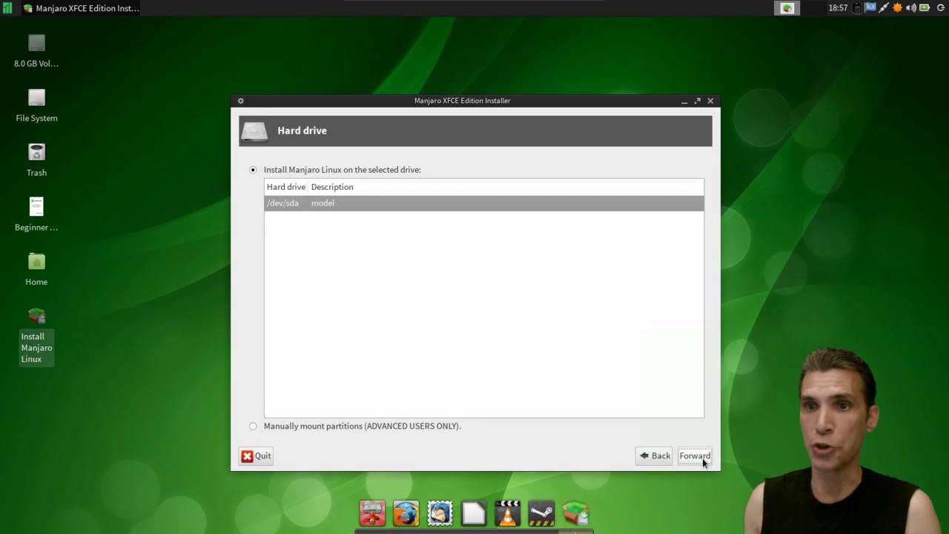
# Install onto /dev/sda, assigning partition /dev/sda2 as the root (/) filesystem
pyautogui.click(702, 458)
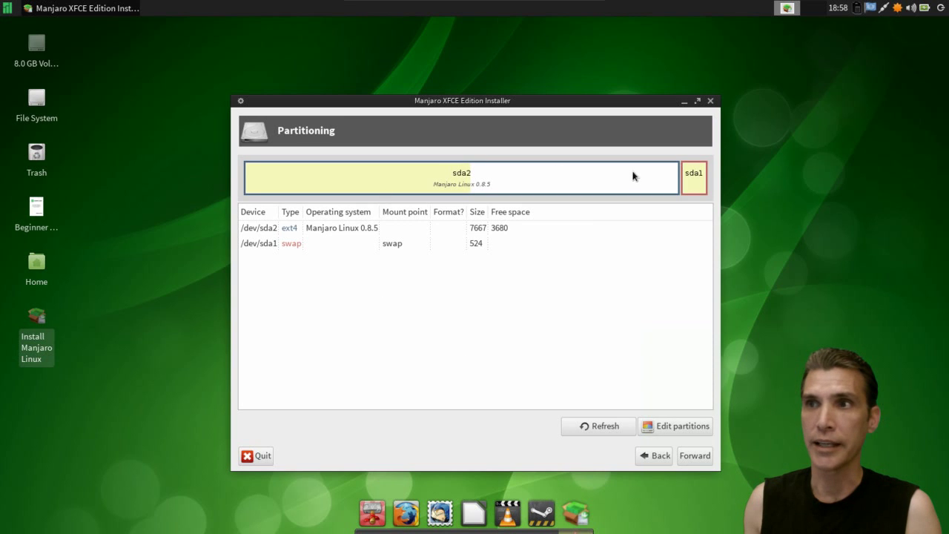
pyautogui.click(333, 232)
pyautogui.rightClick(333, 233)
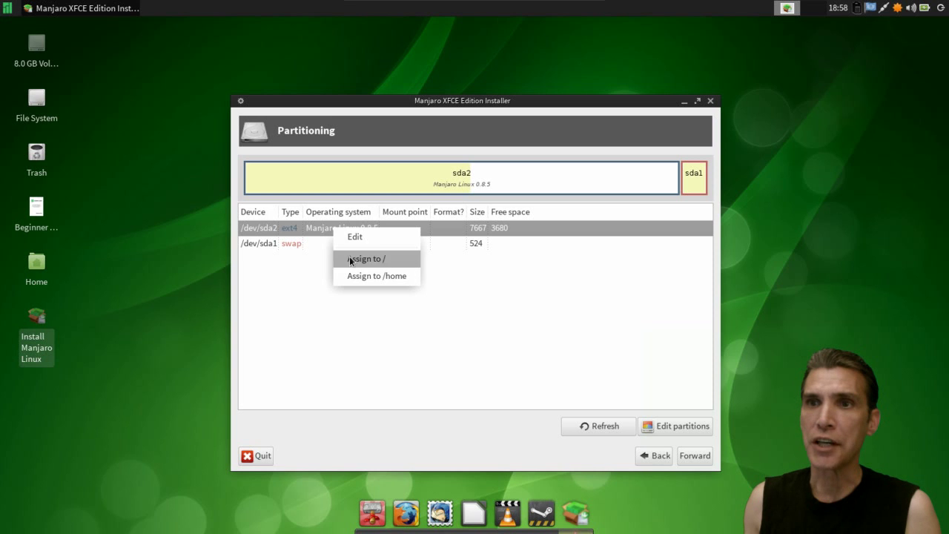
pyautogui.click(348, 259)
pyautogui.click(695, 456)
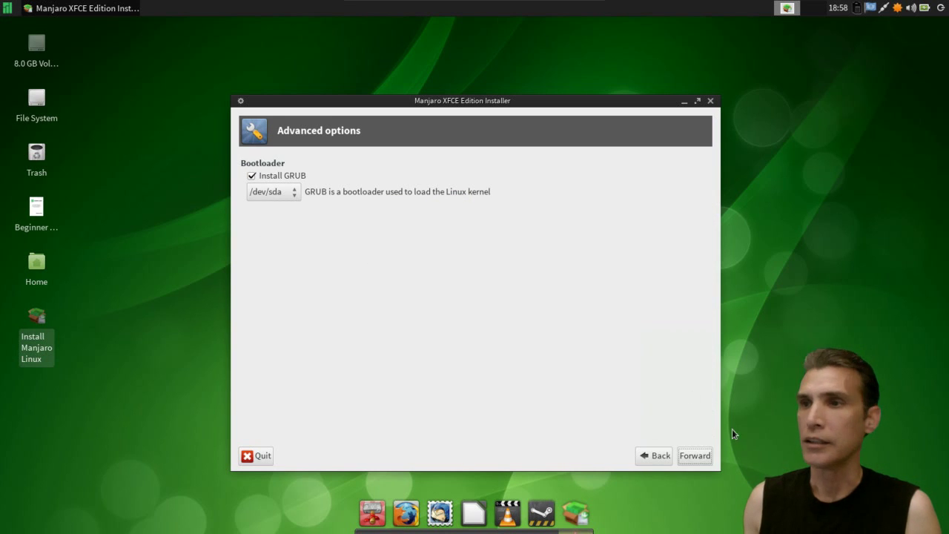
# Keep GRUB on /dev/sda and start the installation from the Summary
pyautogui.click(691, 456)
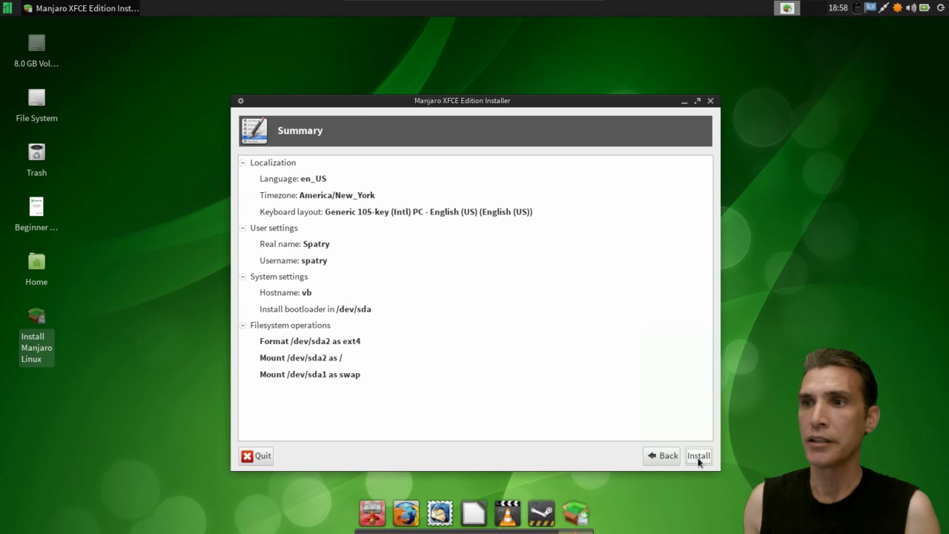
pyautogui.click(691, 457)
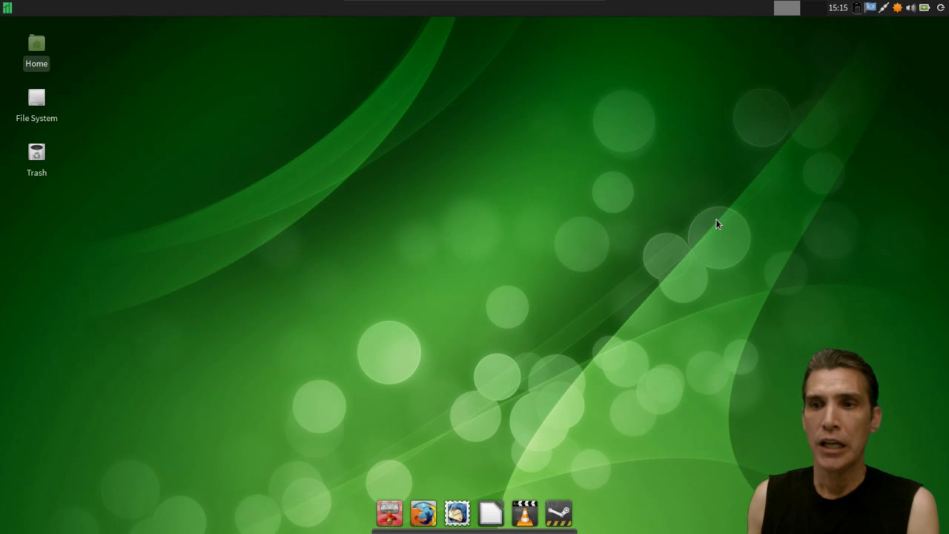
# Open the home folder in Thunar and move its window aside to uncover the desktop icons
pyautogui.click(388, 514)
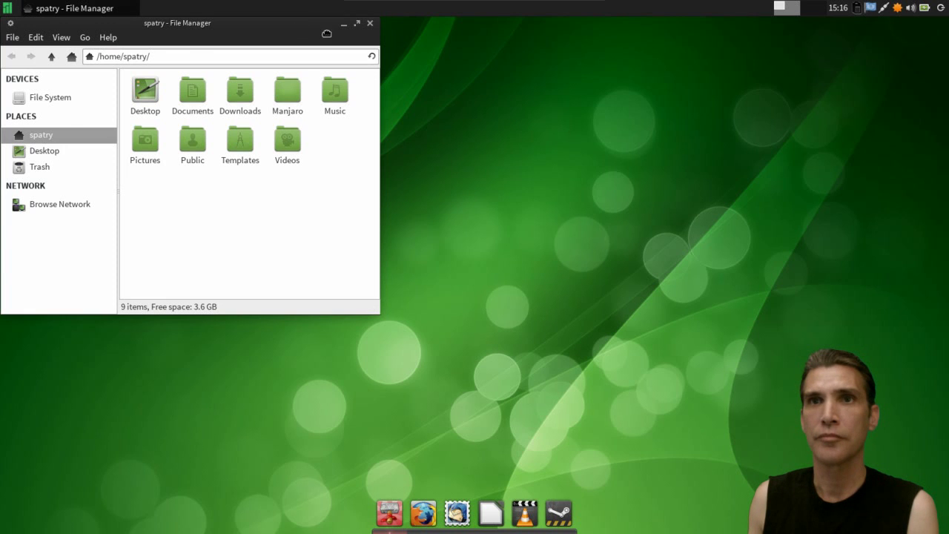
pyautogui.moveTo(322, 28); pyautogui.dragTo(438, 54)
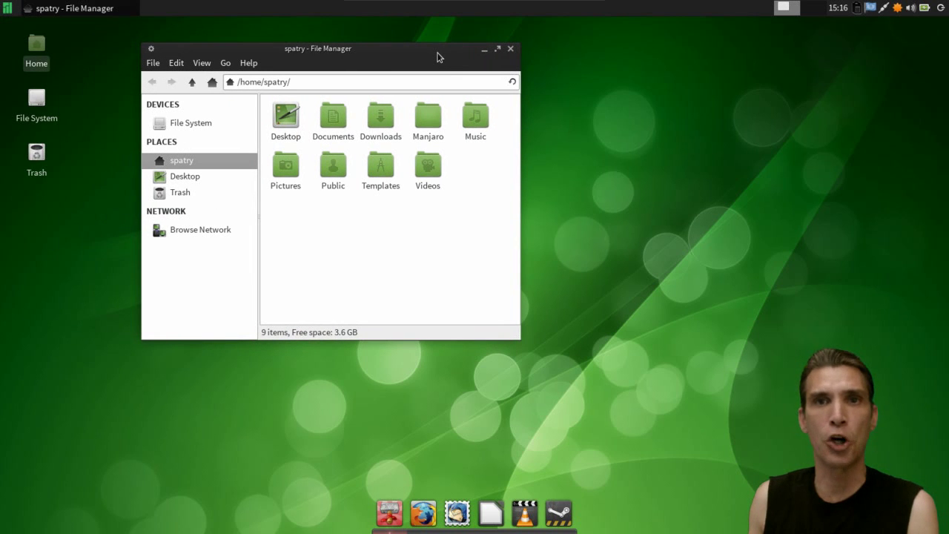
# Close the Thunar home-folder window
pyautogui.click(512, 49)
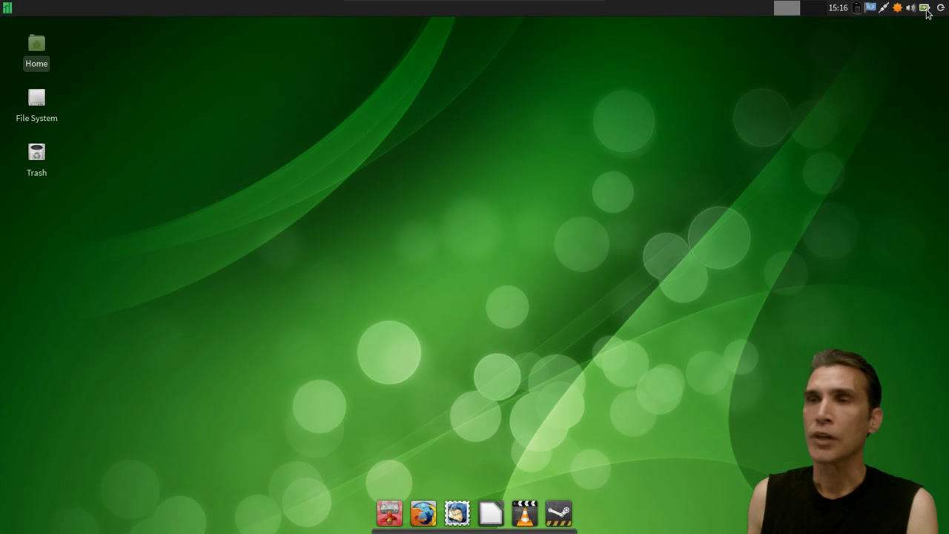
pyautogui.moveTo(927, 13)
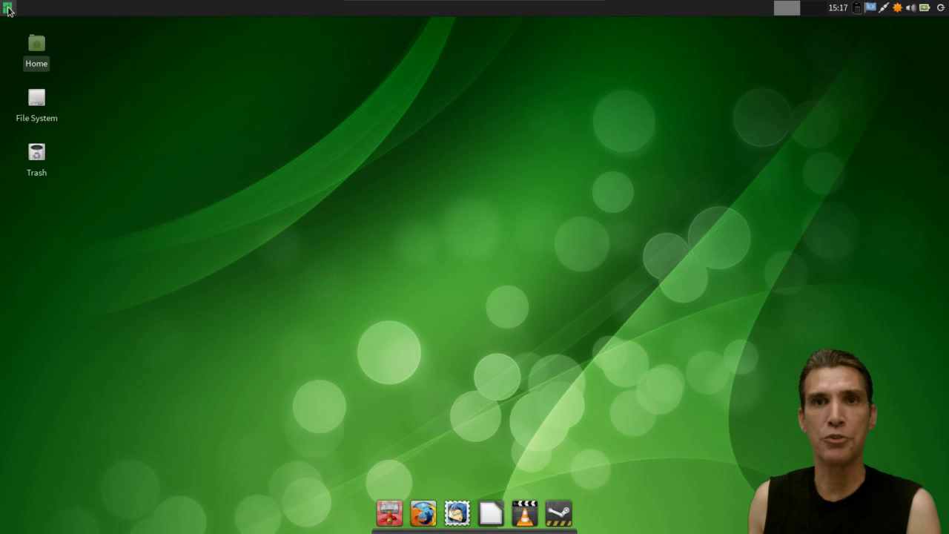
# Open the Manjaro applications menu and browse the Settings and Accessories submenus
pyautogui.click(8, 9)
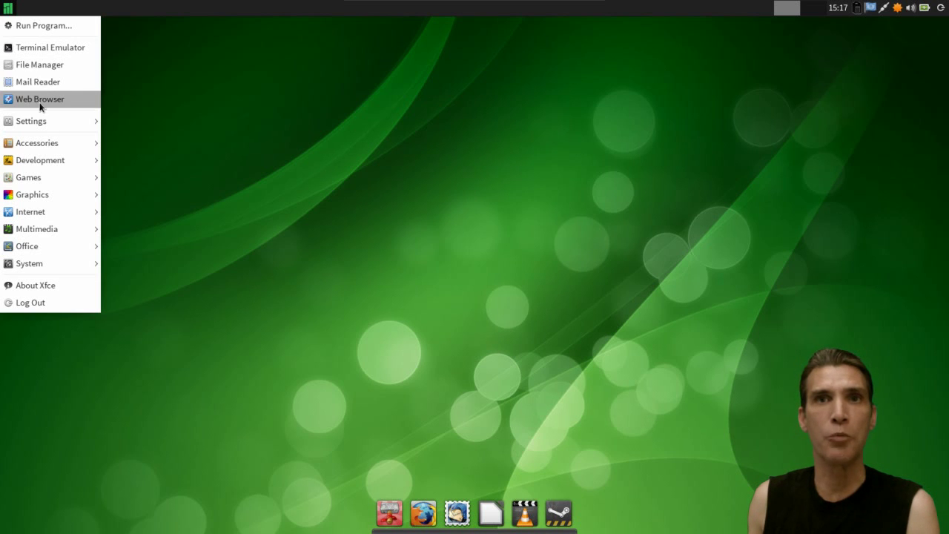
pyautogui.moveTo(37, 122)
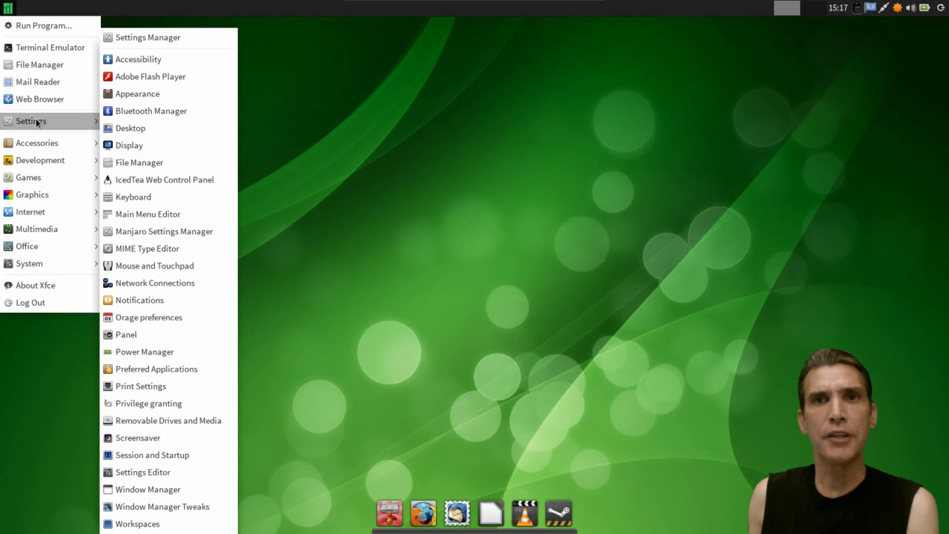
pyautogui.moveTo(35, 145)
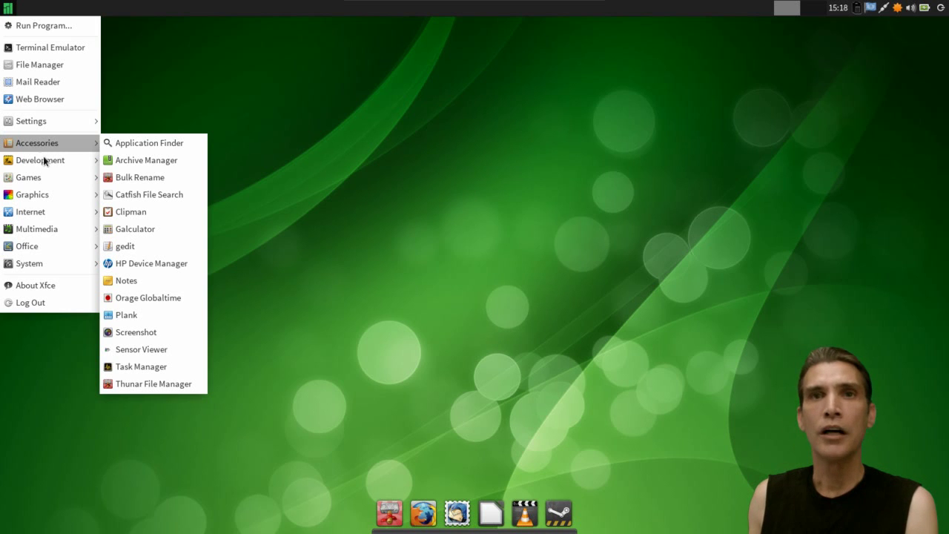
# Browse the Development and Internet submenus of the applications menu
pyautogui.moveTo(52, 167)
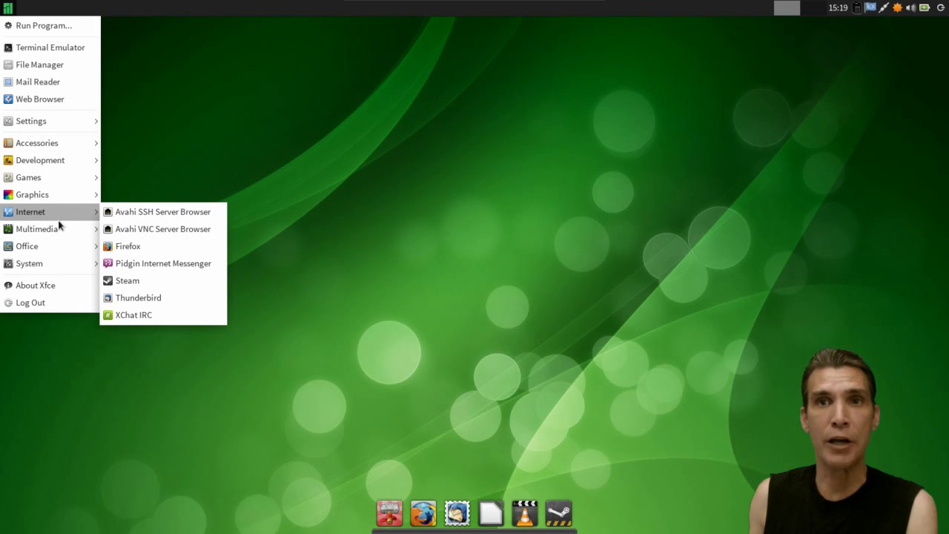
pyautogui.moveTo(59, 235)
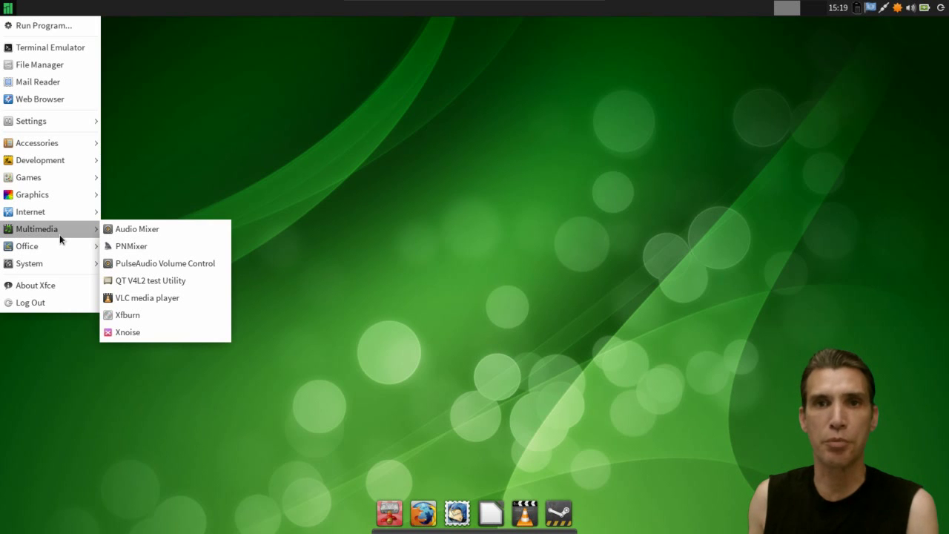
# Browse the Office and System submenus, showing Add/Remove Software, GParted and Software Update
pyautogui.moveTo(64, 250)
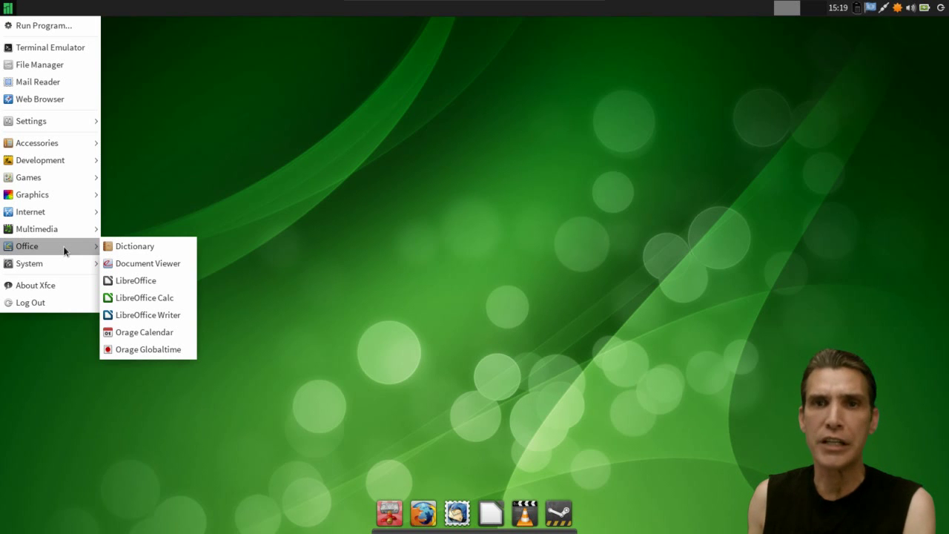
pyautogui.moveTo(55, 268)
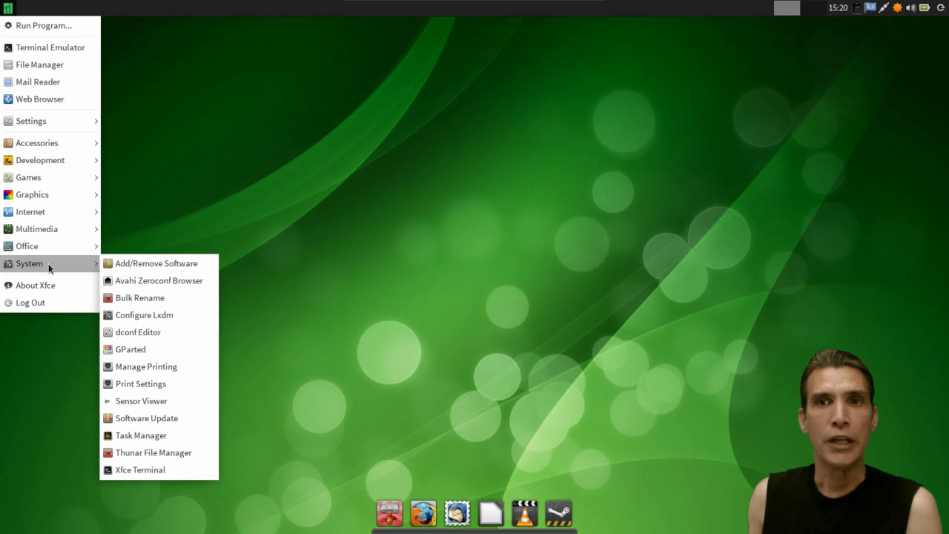
# Launch Add/Remove Software from the System submenu to open Pamac
pyautogui.click(142, 267)
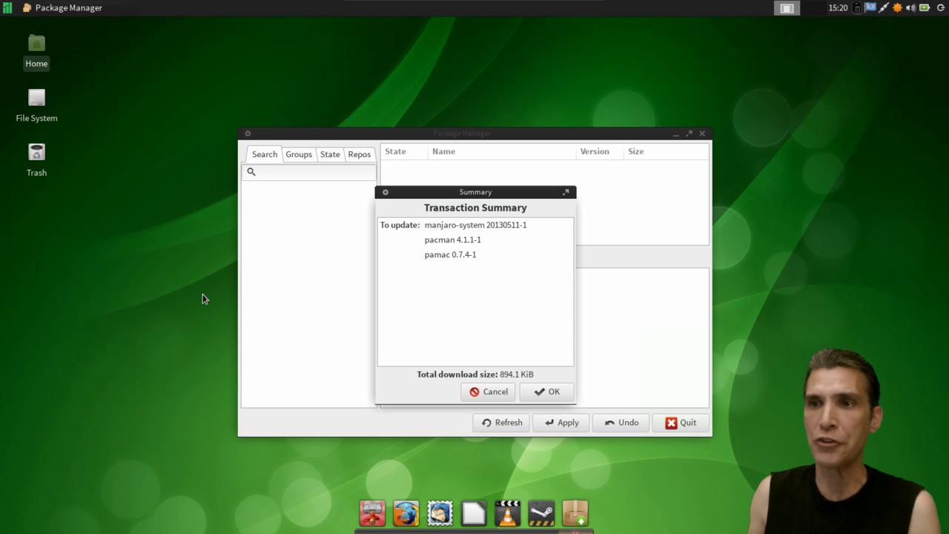
# Dismiss the update summary, search for chromium, and mark chromium 27.0.1453.93 for installation
pyautogui.click(490, 390)
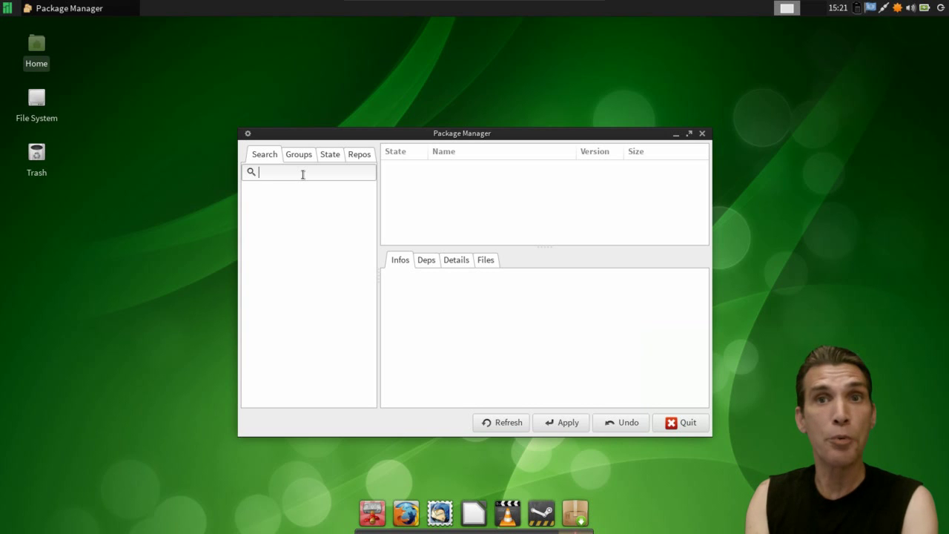
pyautogui.write('c')
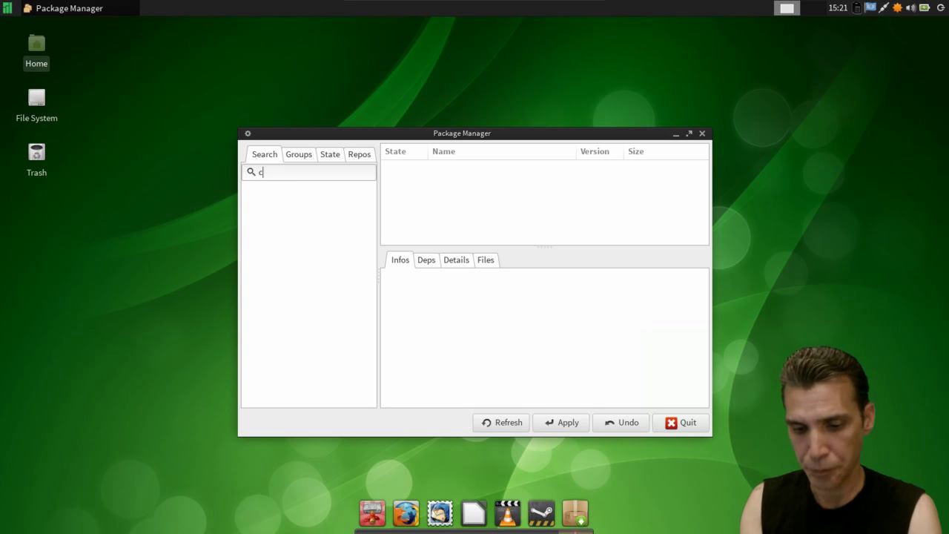
pyautogui.write('hromium')
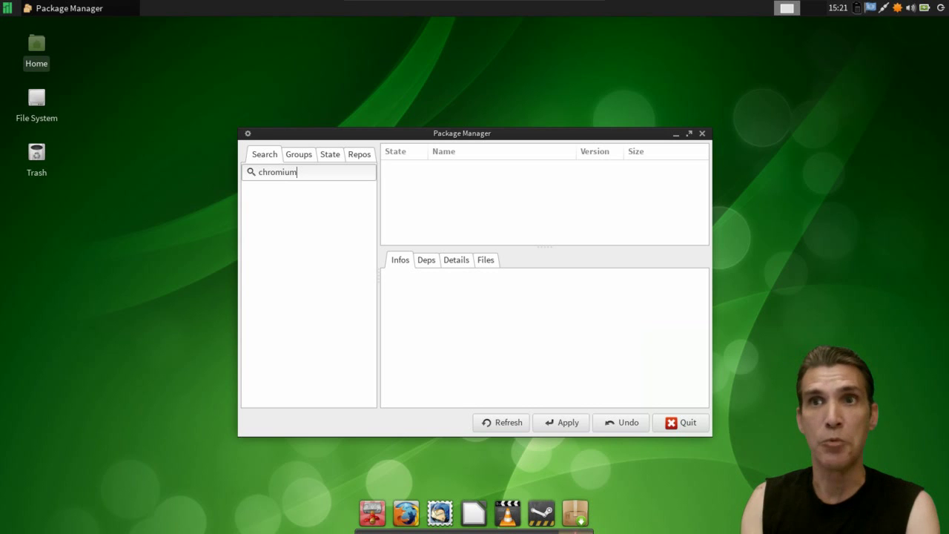
pyautogui.press('Return')
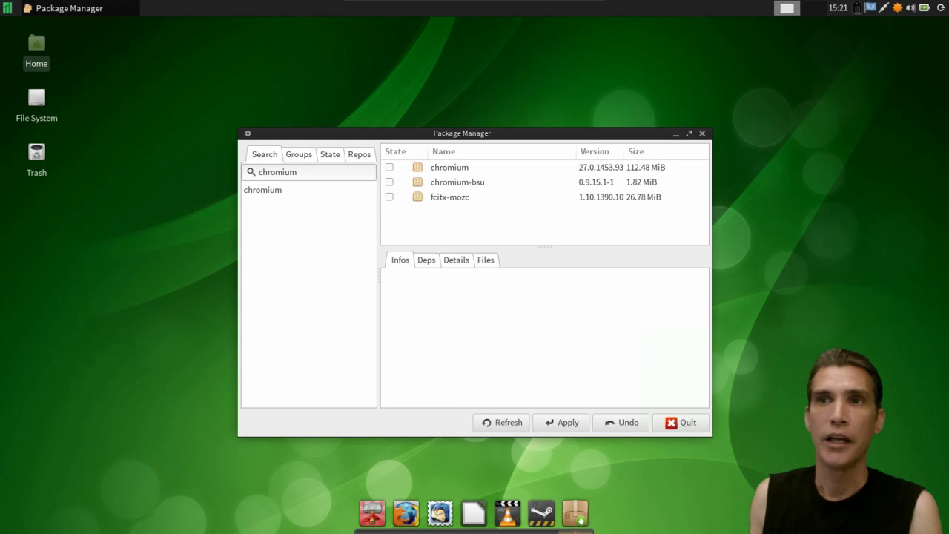
pyautogui.click(389, 169)
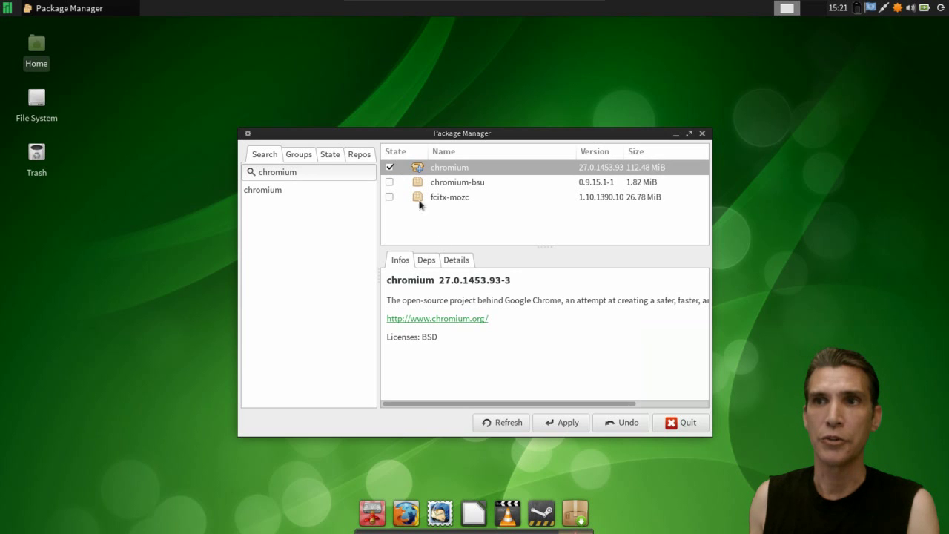
# Review chromium's dependencies, repository and size details, then its description and BSD licence
pyautogui.click(426, 263)
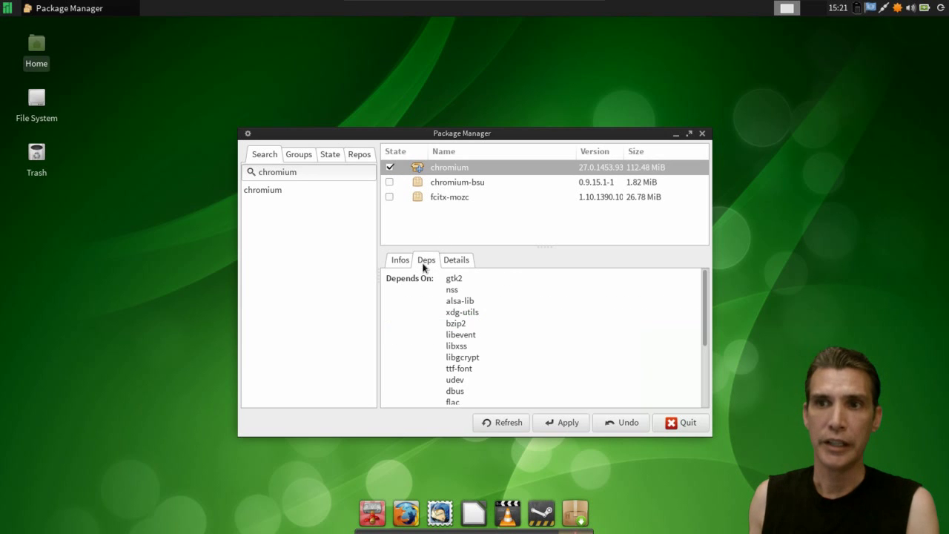
pyautogui.scroll(-3, 521, 330)
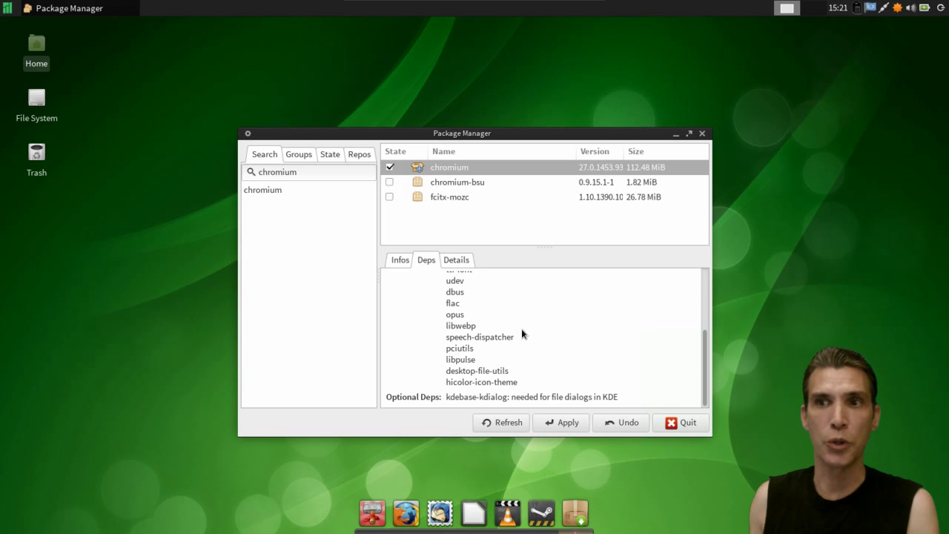
pyautogui.scroll(3, 521, 330)
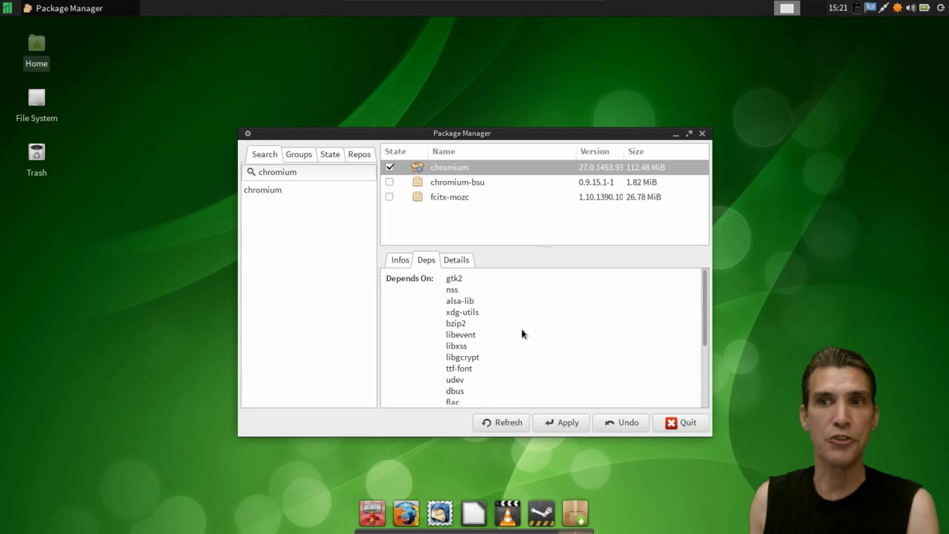
pyautogui.click(450, 261)
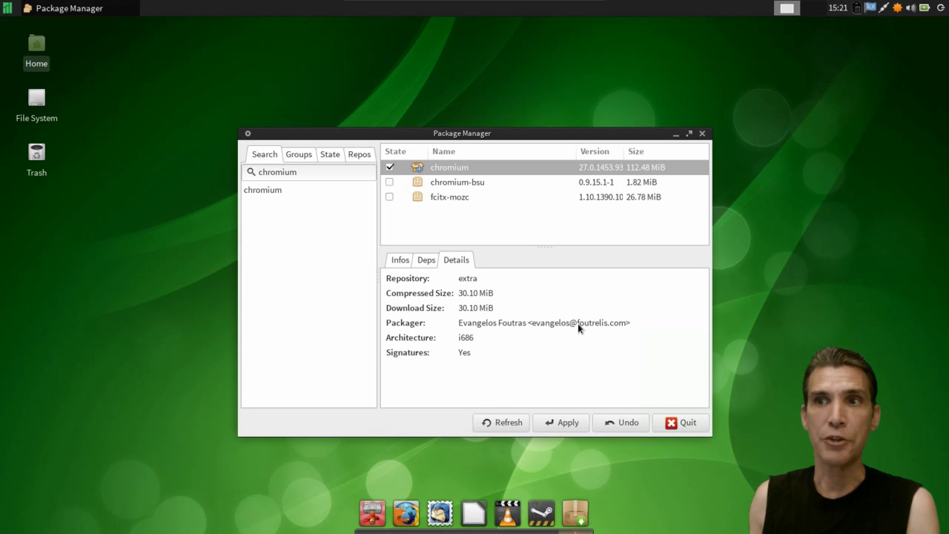
pyautogui.click(403, 263)
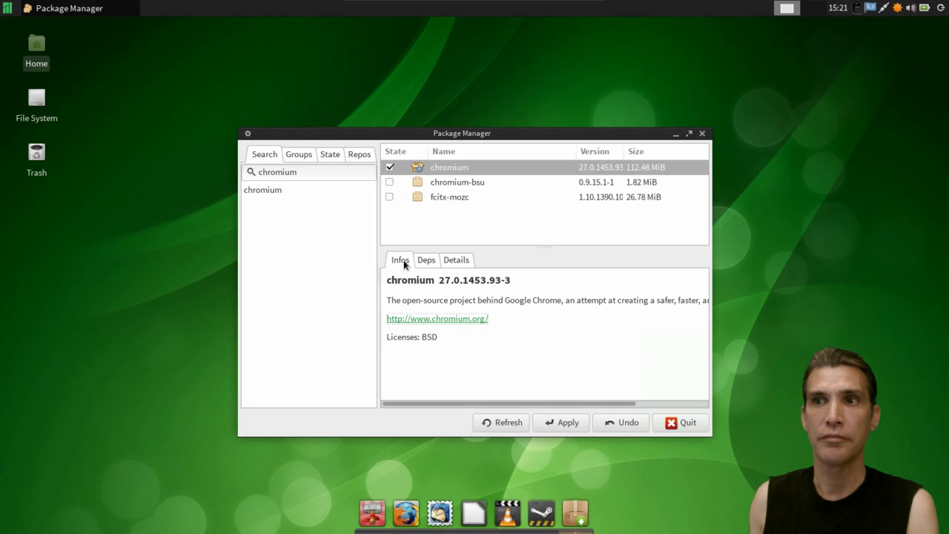